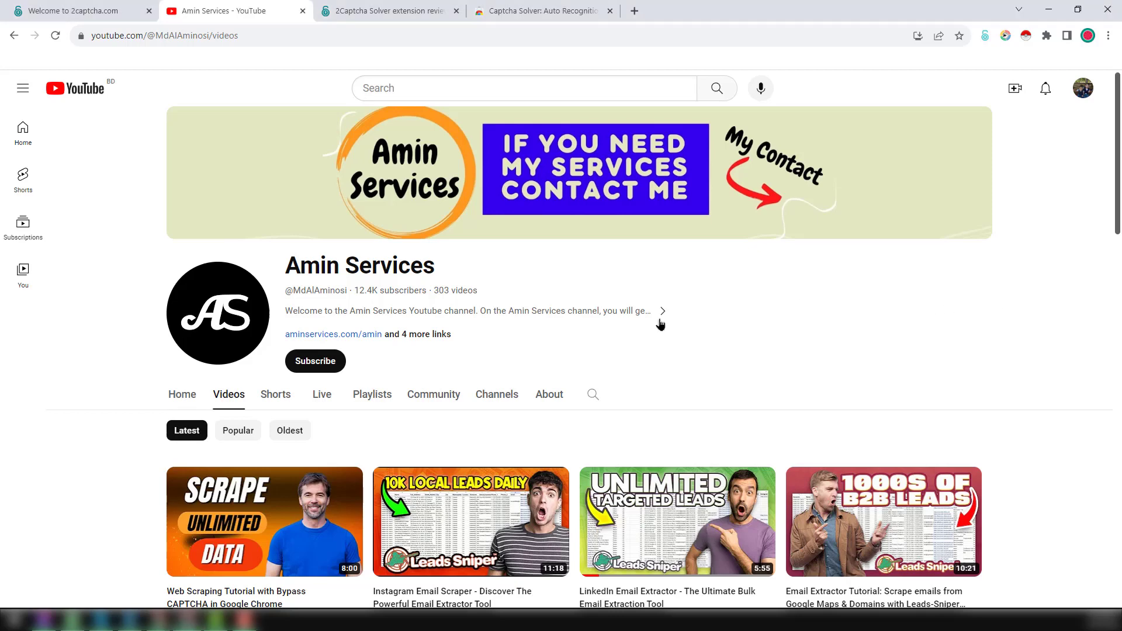
# - Browse the Amin Services channel's latest uploads, then bring up YouTube's recent search suggestions
pyautogui.scroll(-2, 657, 324)
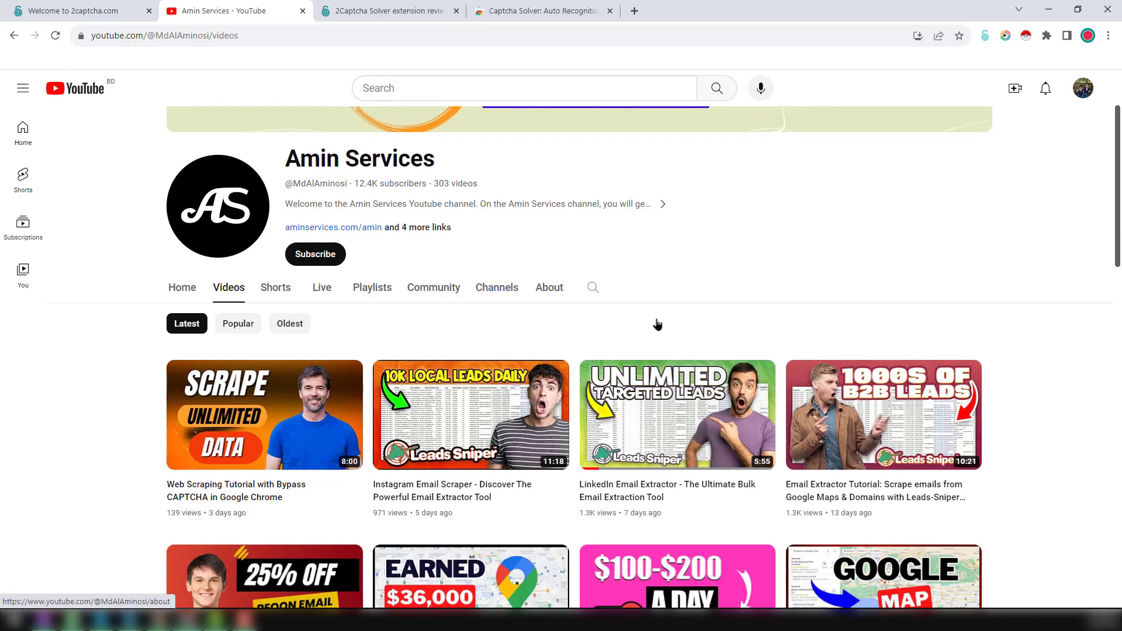
pyautogui.scroll(-2, 657, 325)
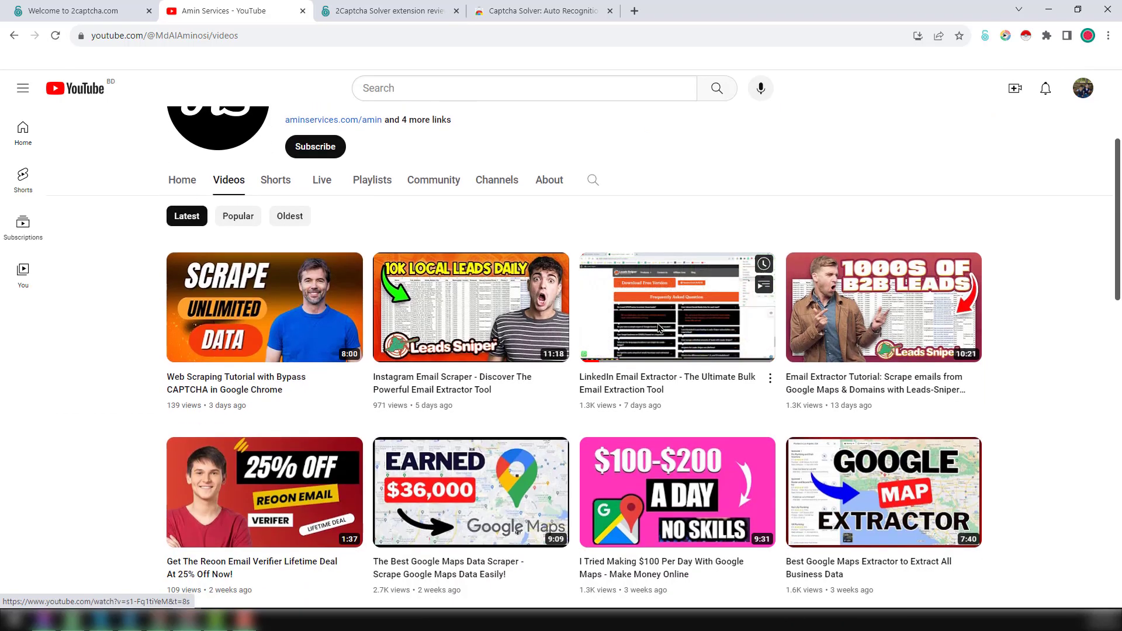
pyautogui.scroll(-4, 658, 327)
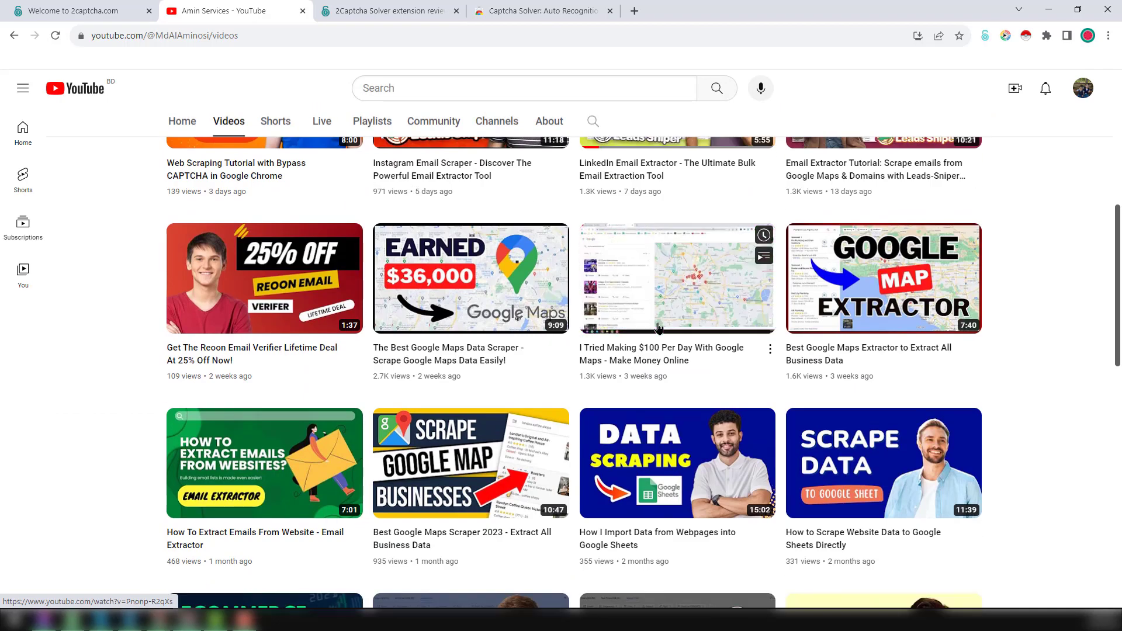
pyautogui.scroll(8, 659, 327)
pyautogui.click(463, 94)
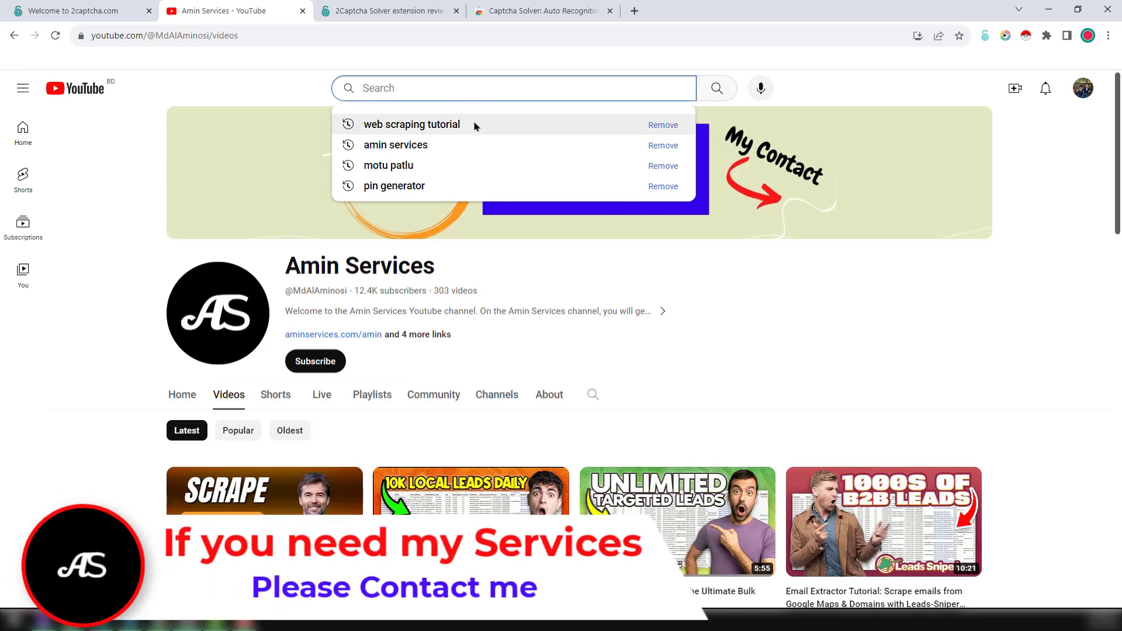
# - Search YouTube for 'web scraping tutorial' from the recent suggestions
pyautogui.click(469, 126)
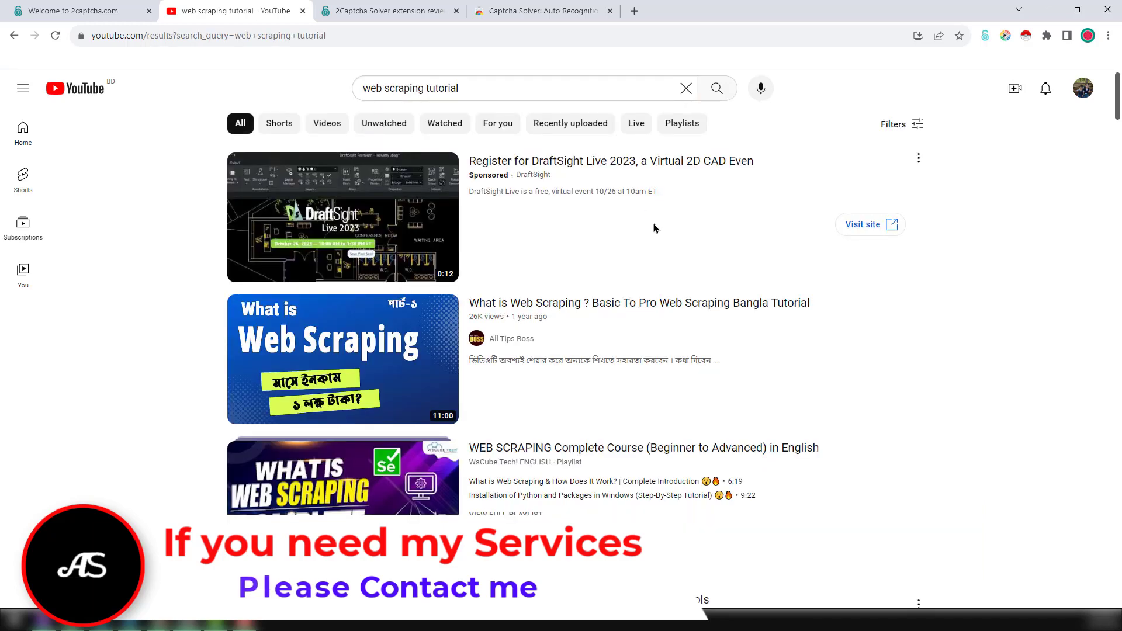
pyautogui.scroll(-3, 493, 342)
pyautogui.scroll(4, 485, 374)
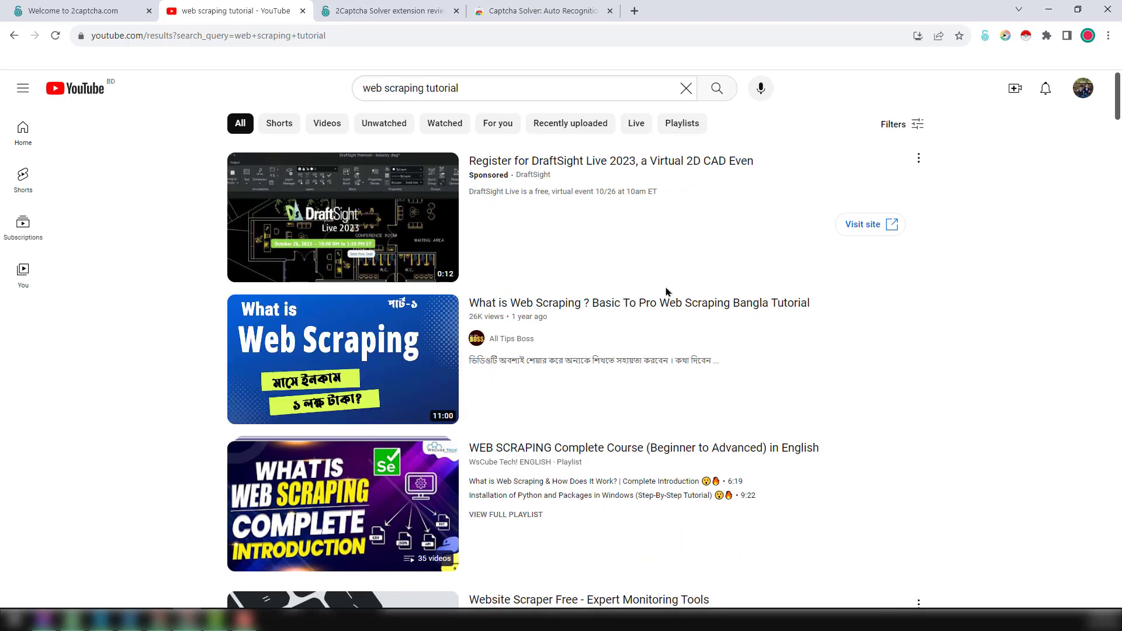
# - Filter the search results to Type: Channel and review the listed channels
pyautogui.click(927, 132)
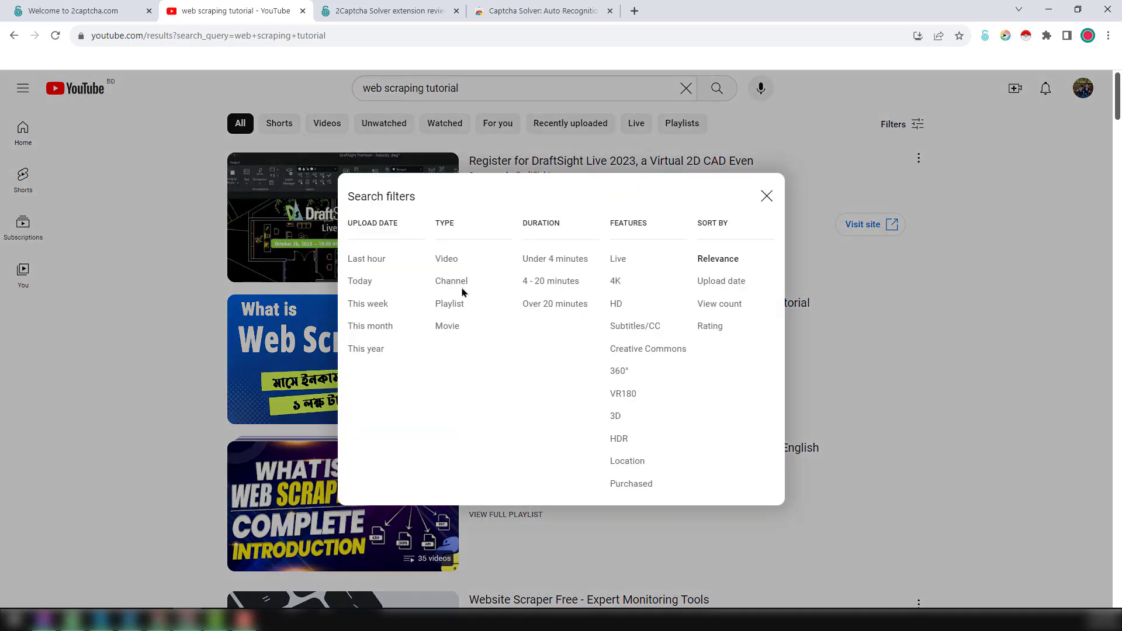
pyautogui.click(461, 288)
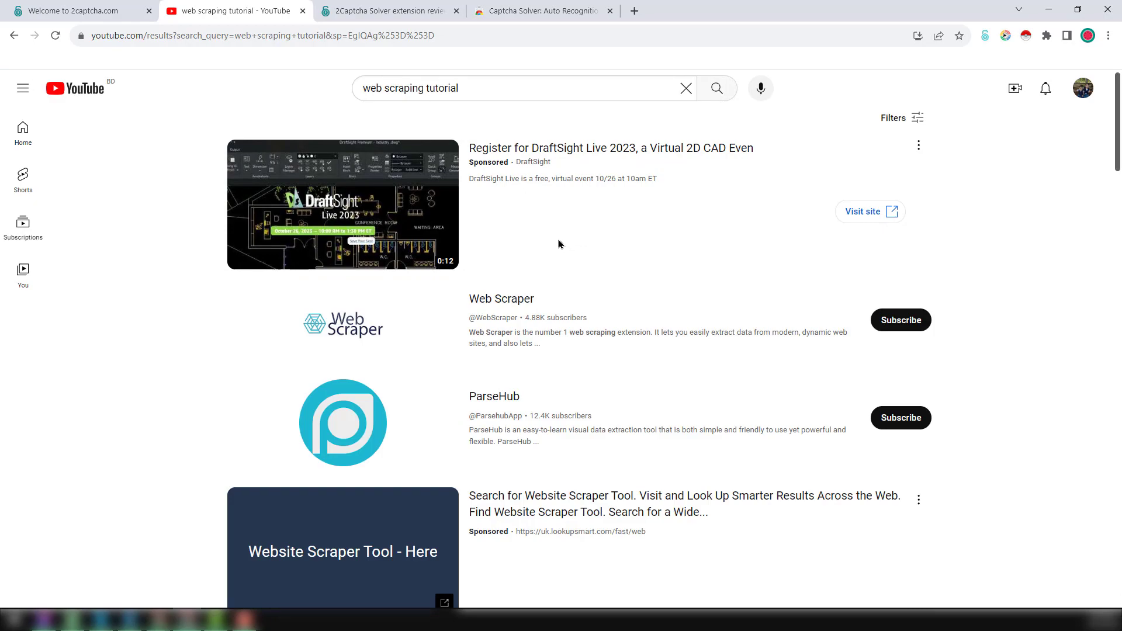
pyautogui.scroll(-10, 558, 244)
pyautogui.scroll(12, 556, 249)
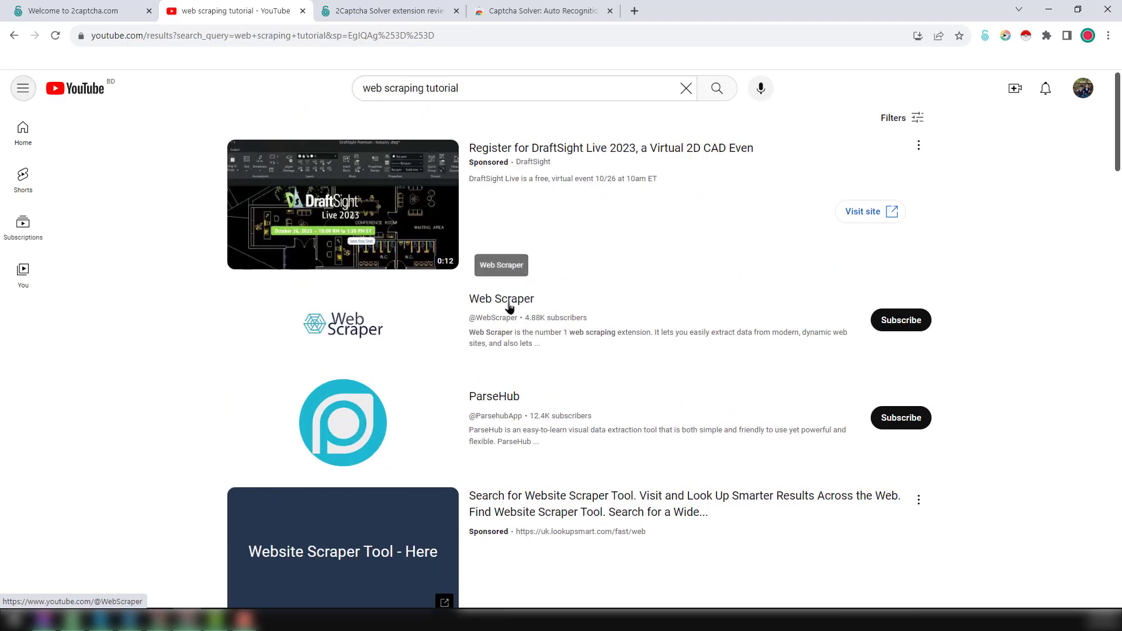
# - Open the Web Scraper channel in a new tab and go to its About page
pyautogui.middleClick(508, 307)
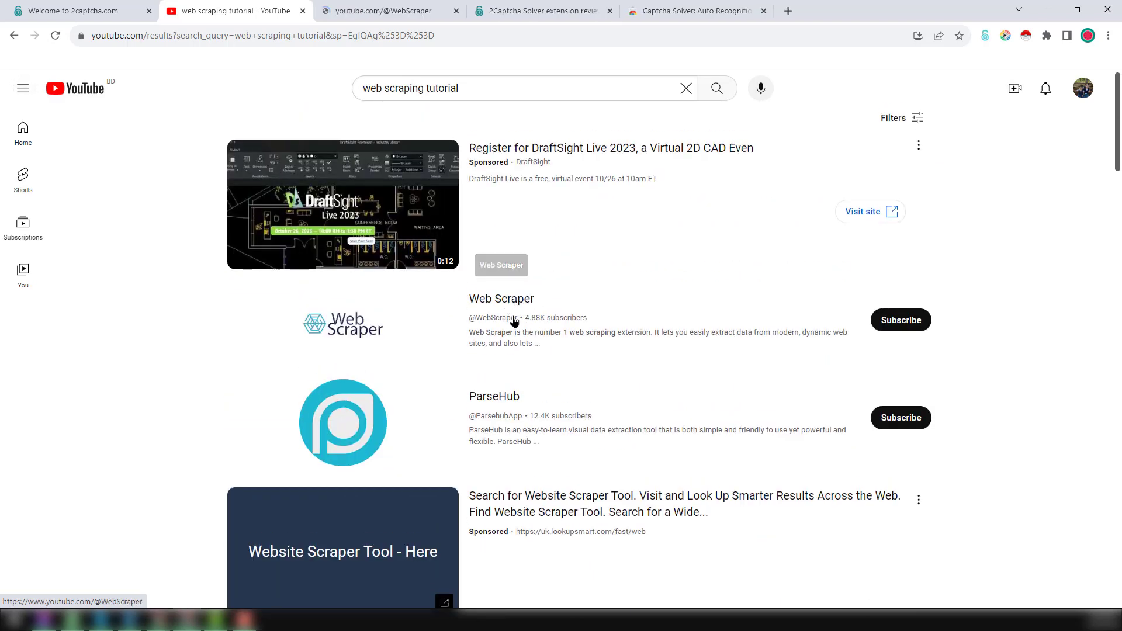
pyautogui.click(420, 16)
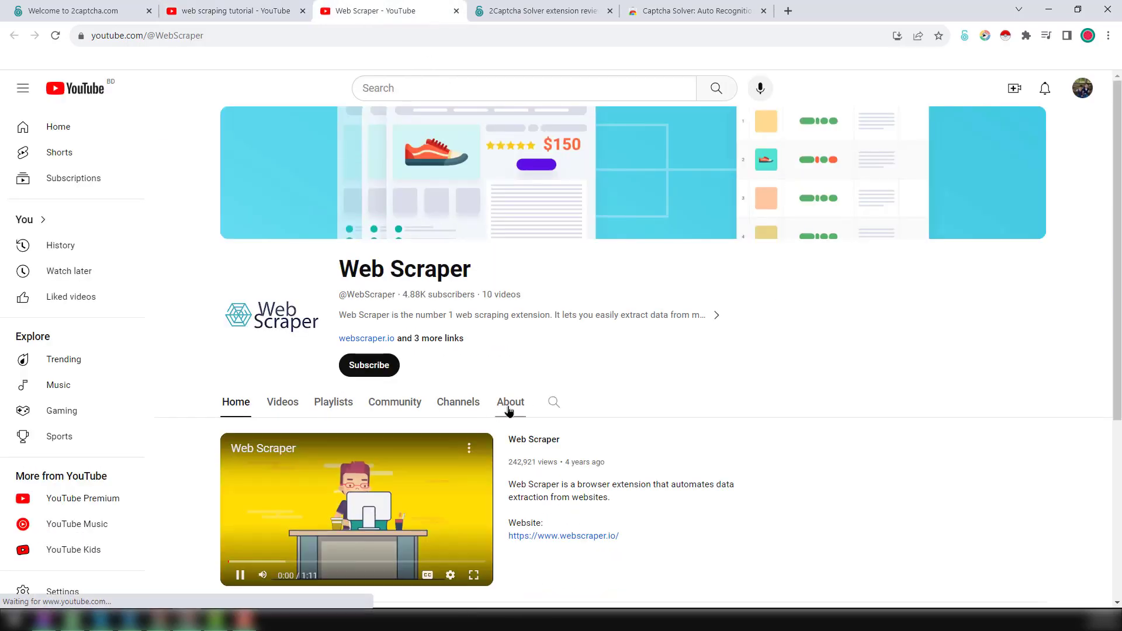
pyautogui.click(511, 403)
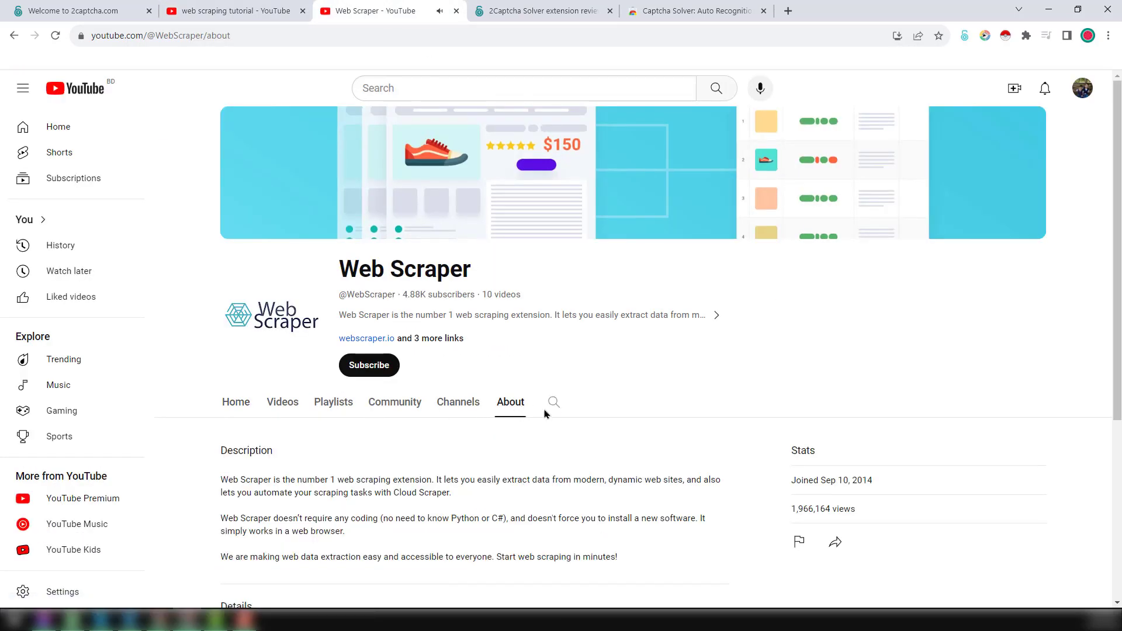
# - Request the channel's business email to trigger the reCAPTCHA, then switch to the 2captcha.com tab
pyautogui.scroll(-3, 555, 415)
pyautogui.scroll(-1, 549, 412)
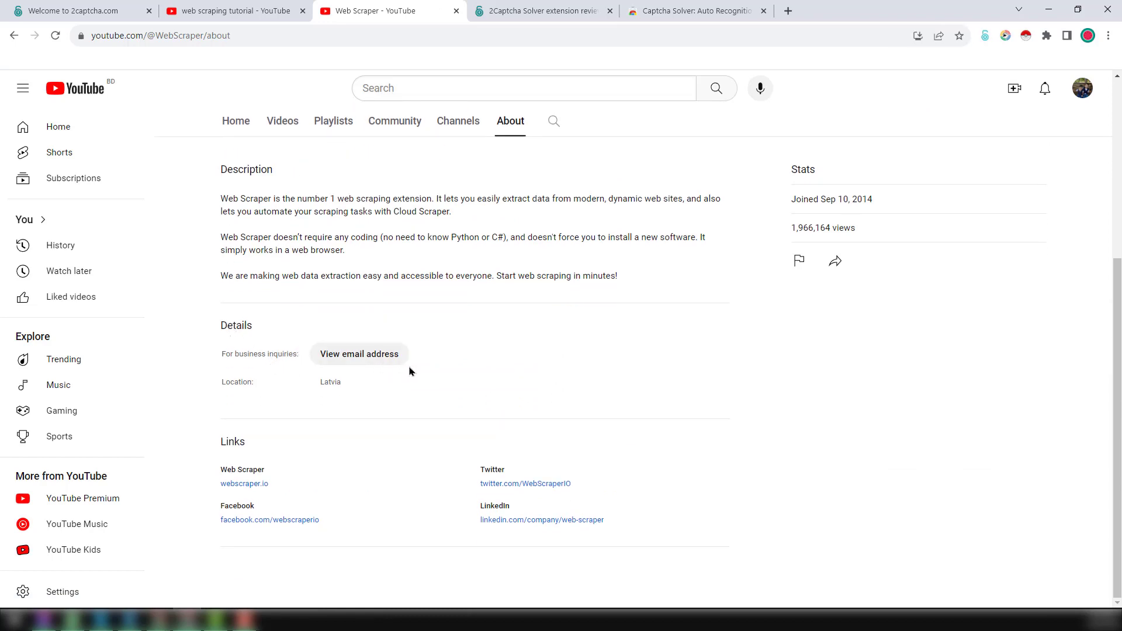
pyautogui.click(376, 358)
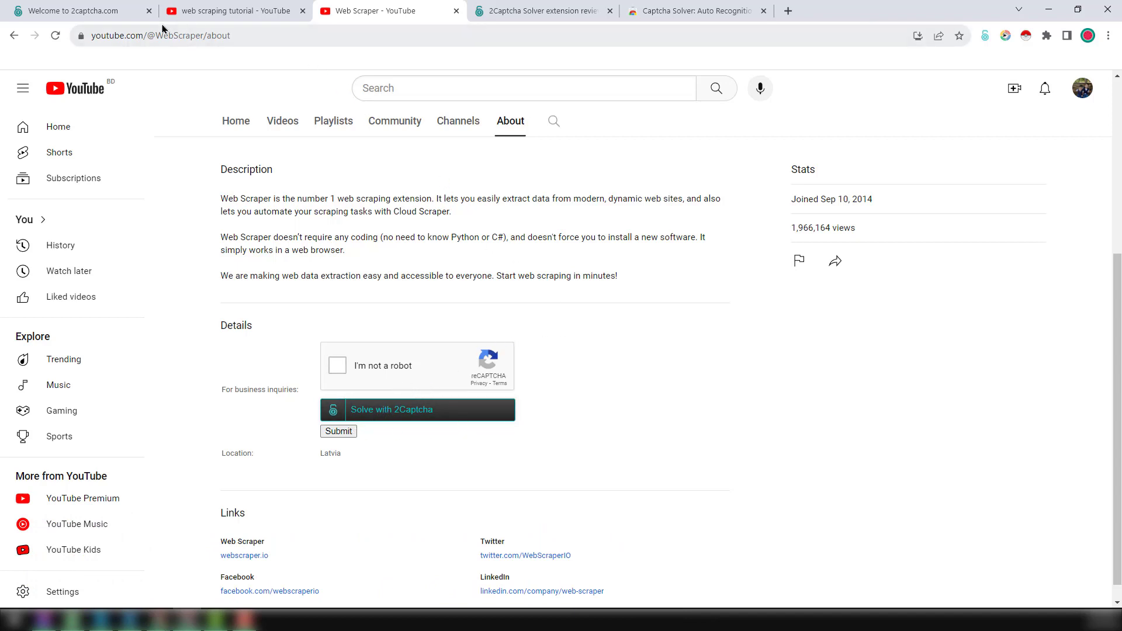
pyautogui.click(114, 11)
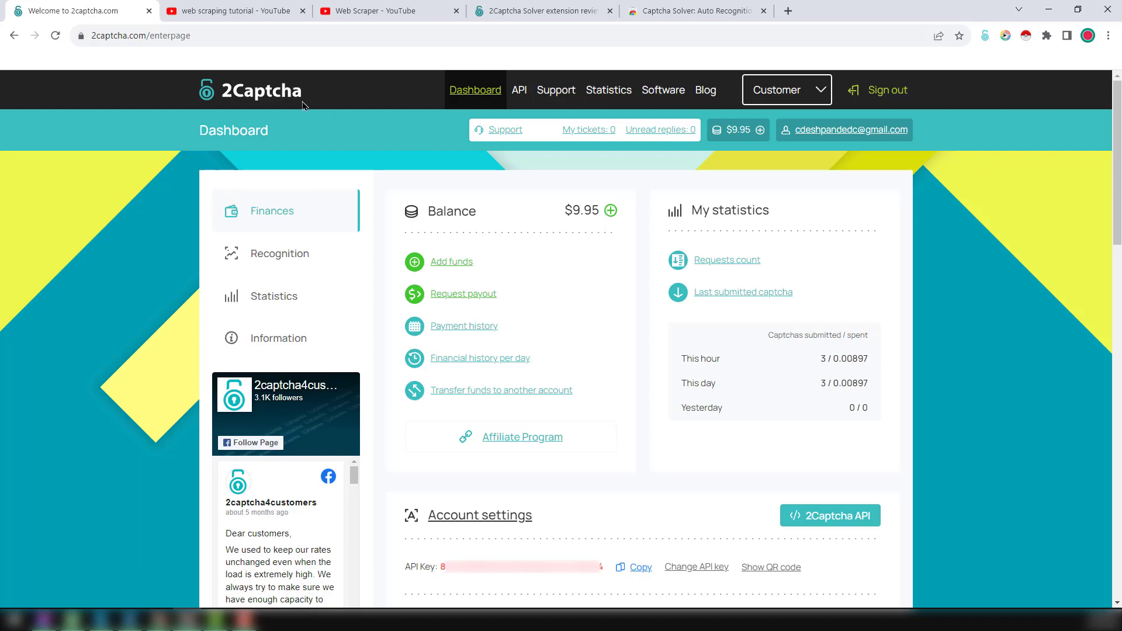
# - Open the 2Captcha homepage in a private window, view its registration page, then close it
pyautogui.rightClick(281, 96)
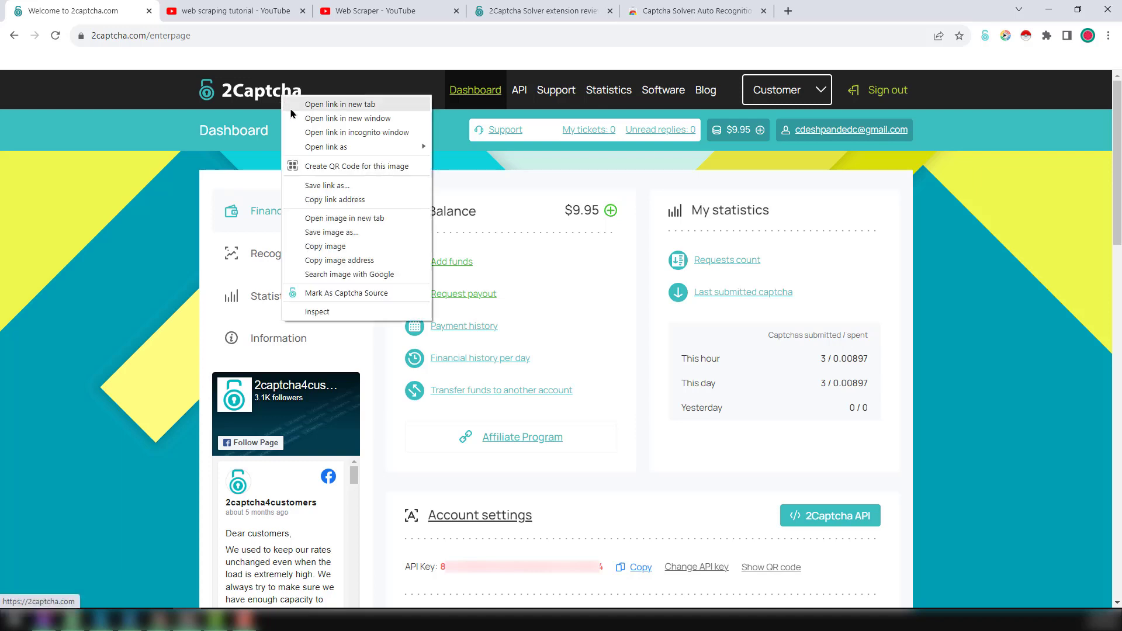
pyautogui.click(361, 134)
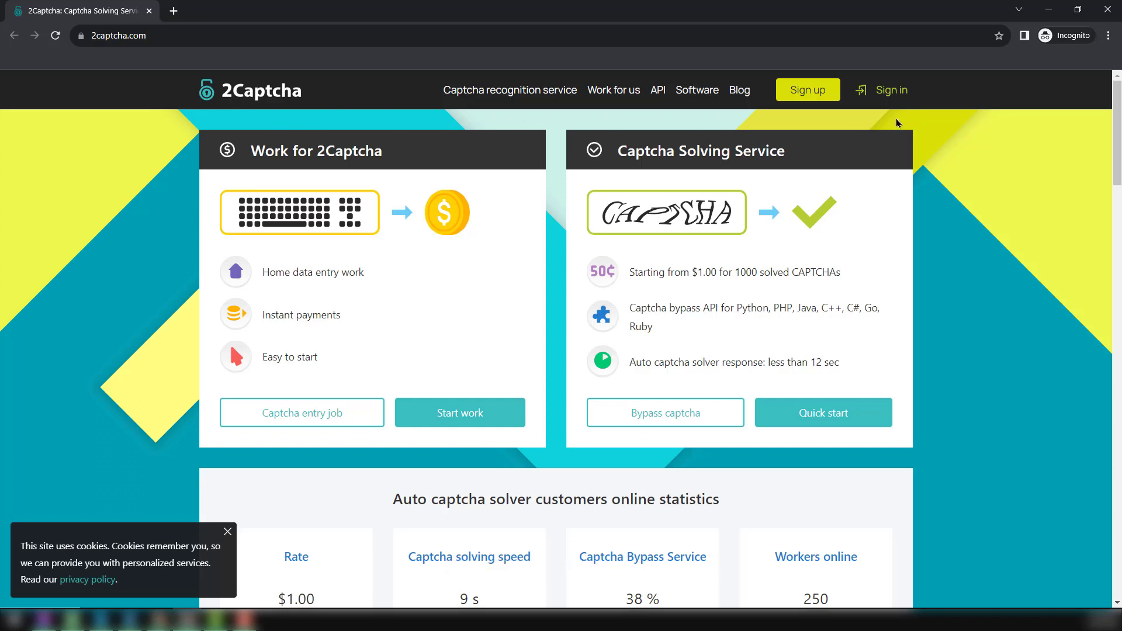
pyautogui.click(820, 90)
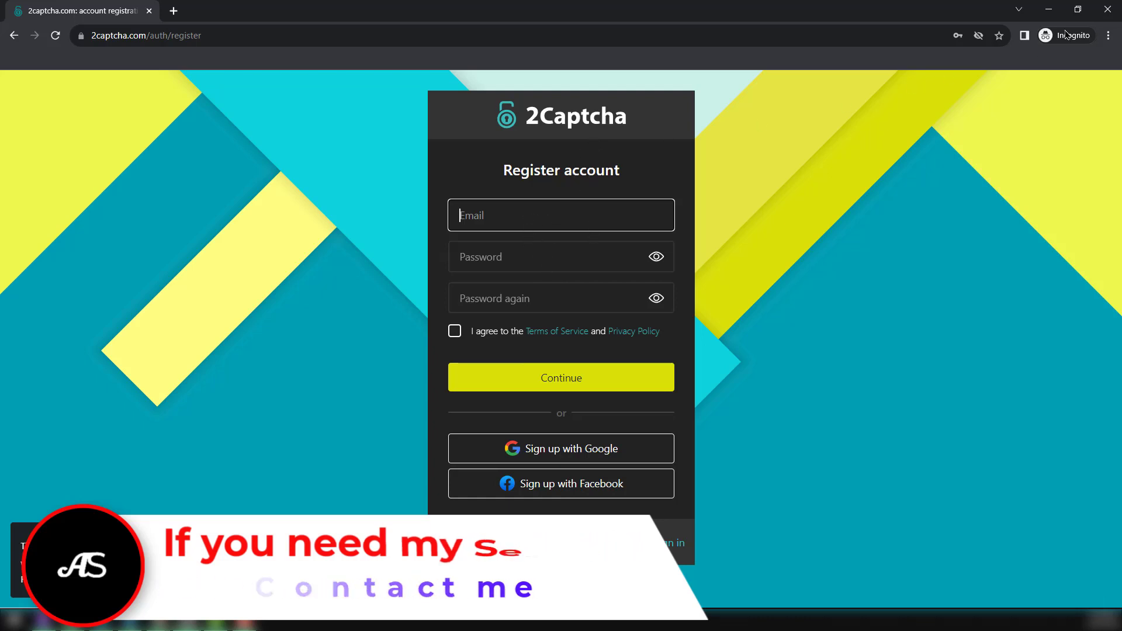
pyautogui.click(1109, 10)
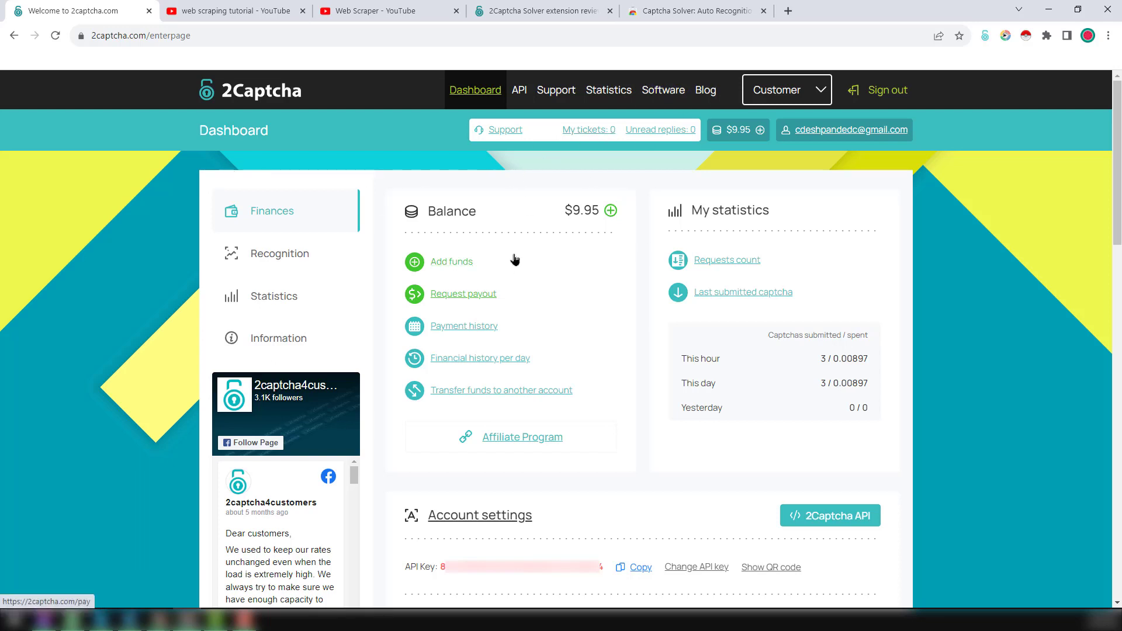
# - Open the 2Captcha solver's Chrome Web Store listing from the Software catalogue in a new tab
pyautogui.click(680, 101)
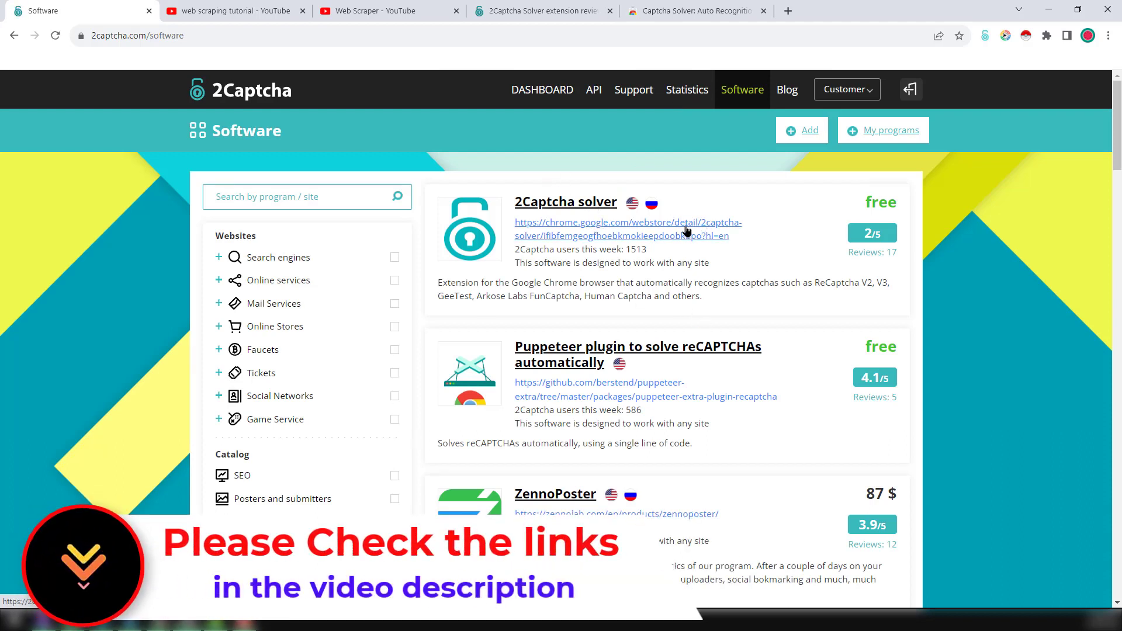
pyautogui.middleClick(630, 228)
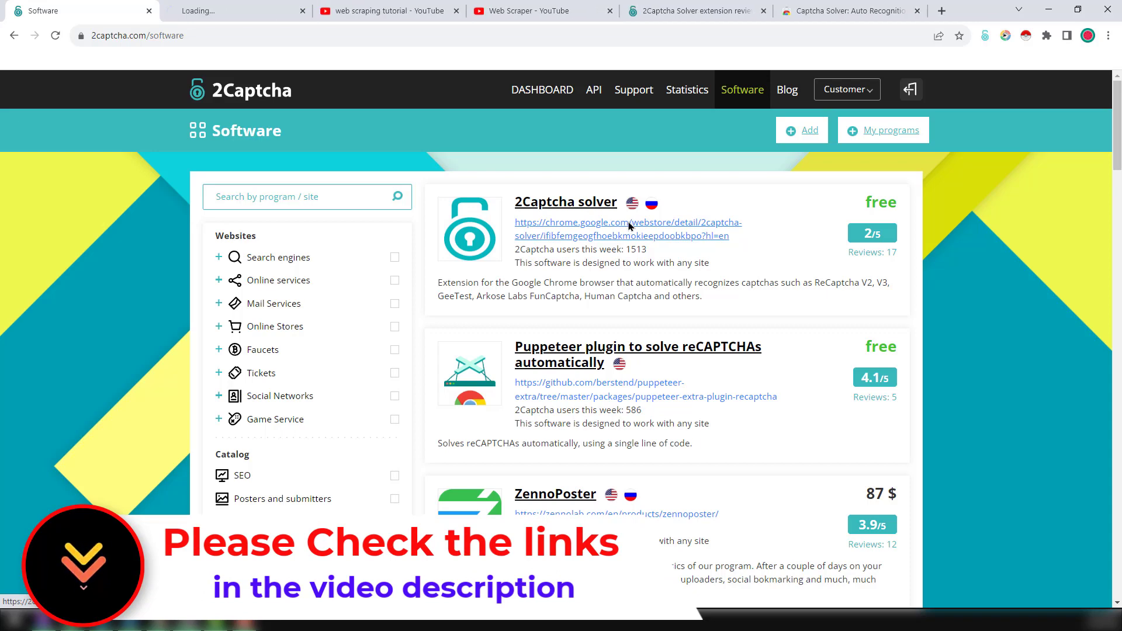
pyautogui.click(254, 7)
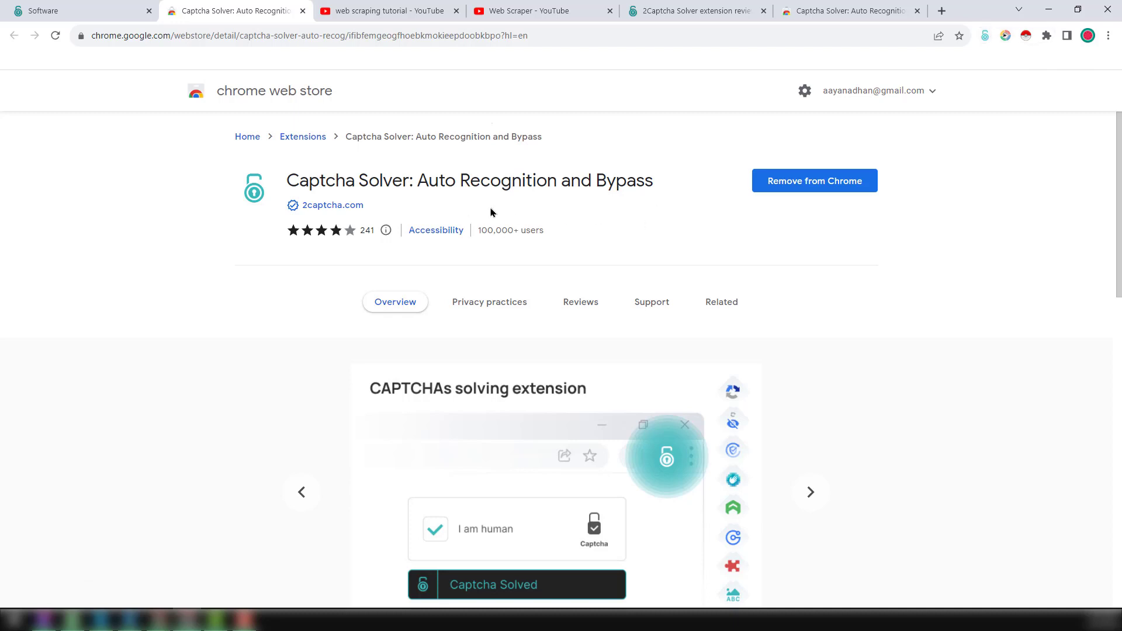
# - Look over the Captcha Solver store listing, then return to the 'web scraping tutorial' results tab
pyautogui.scroll(-2, 543, 357)
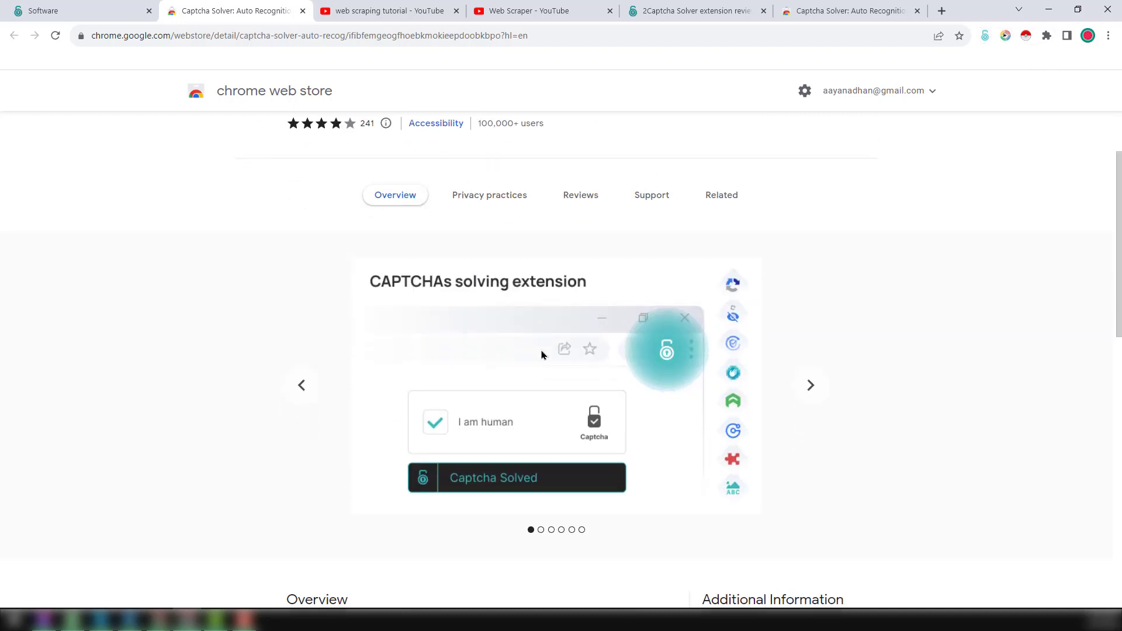
pyautogui.scroll(2, 543, 354)
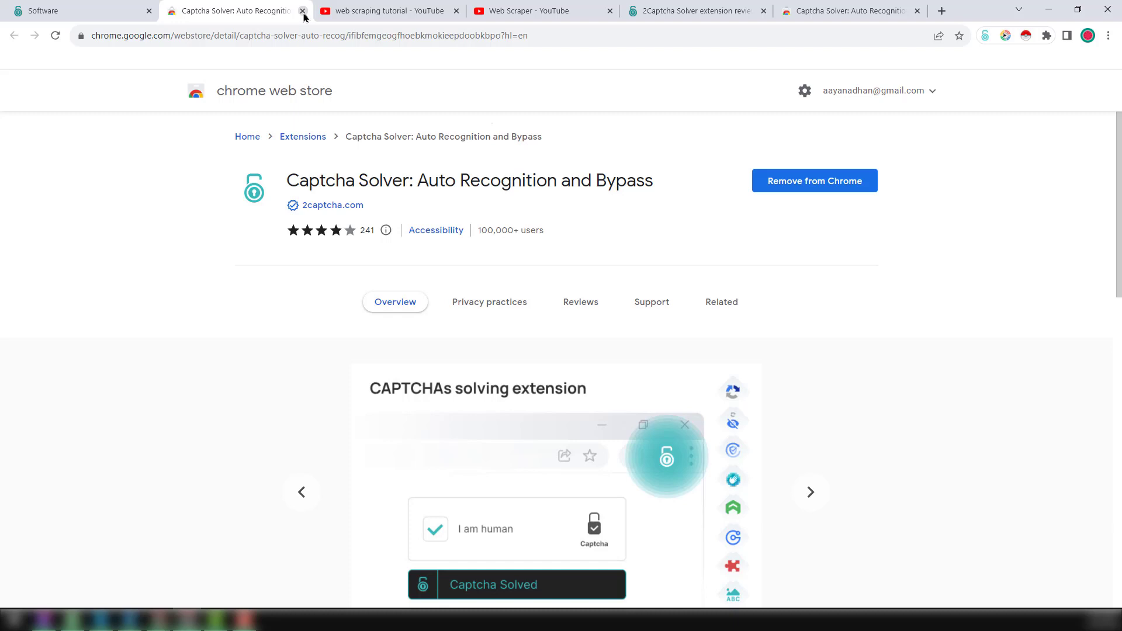
pyautogui.click(374, 10)
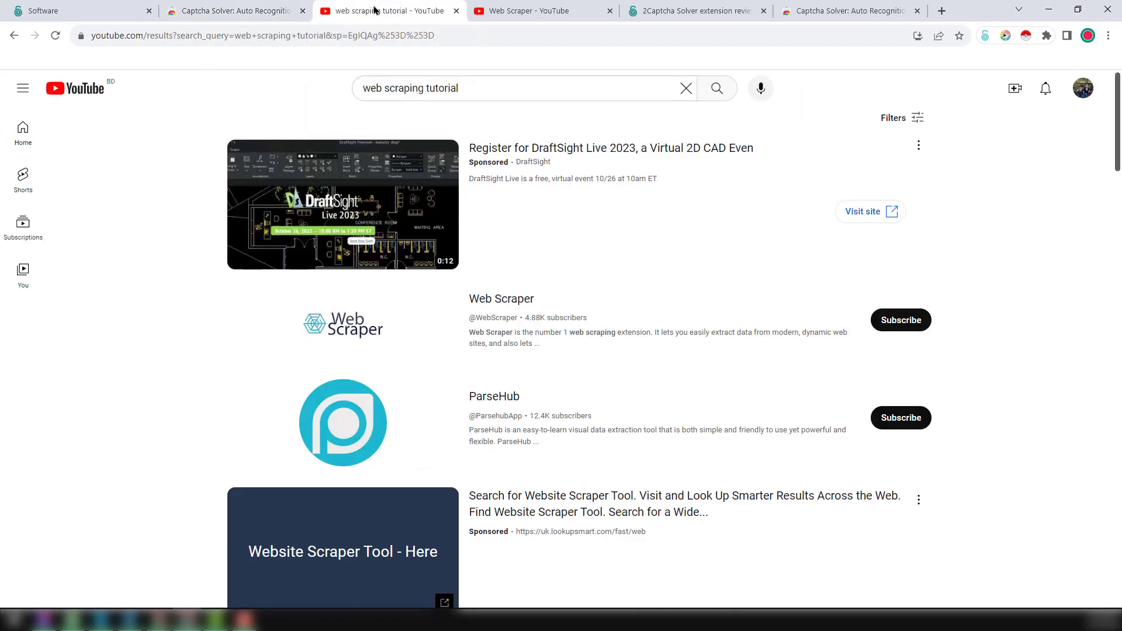
# - Review the 2Captcha extension popup's solving settings, then switch to Web Scraper's About page tab
pyautogui.click(985, 37)
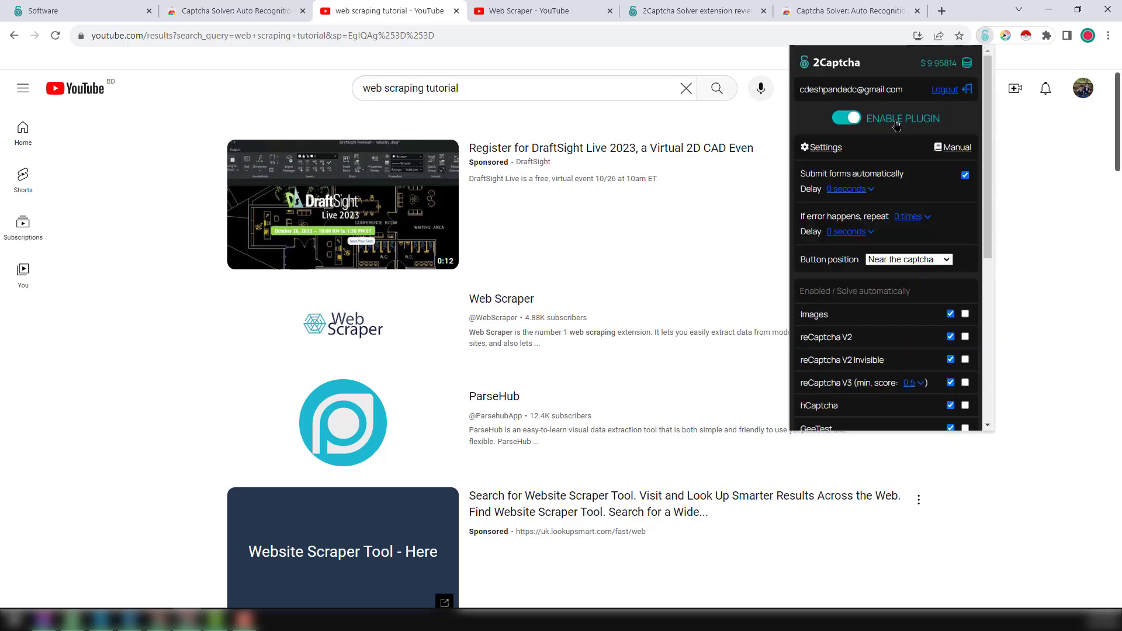
pyautogui.scroll(-1, 897, 194)
pyautogui.scroll(-3, 898, 193)
pyautogui.scroll(2, 805, 244)
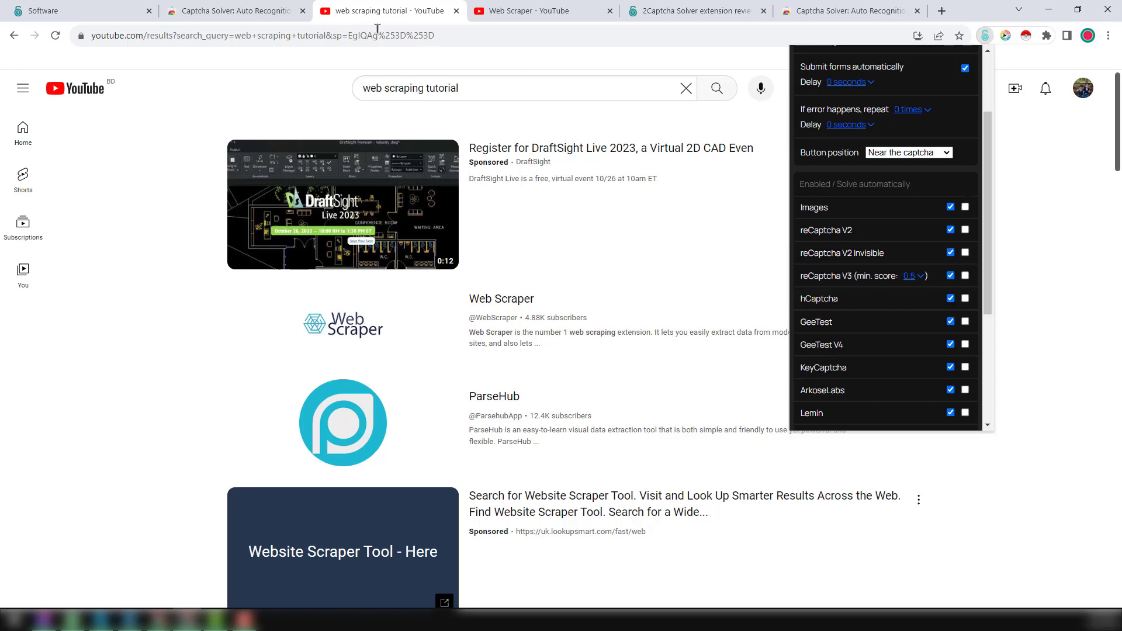
pyautogui.click(517, 10)
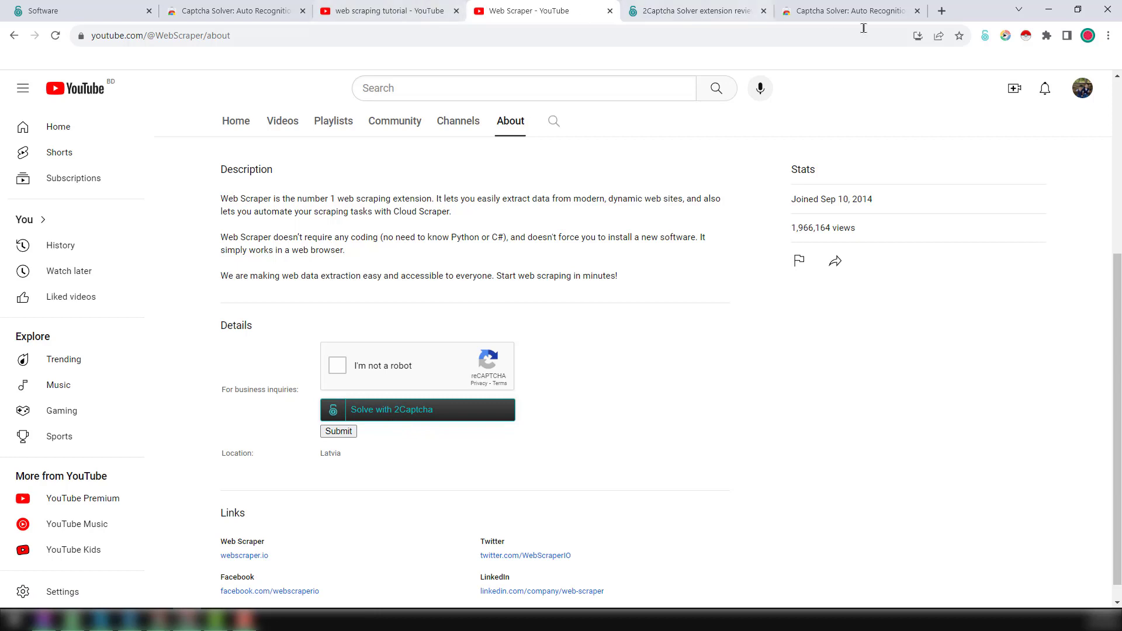
# - Enable 2Captcha auto-solving for reCaptcha V2 Invisible and reCaptcha V3, then reload the About page with F5
pyautogui.click(984, 35)
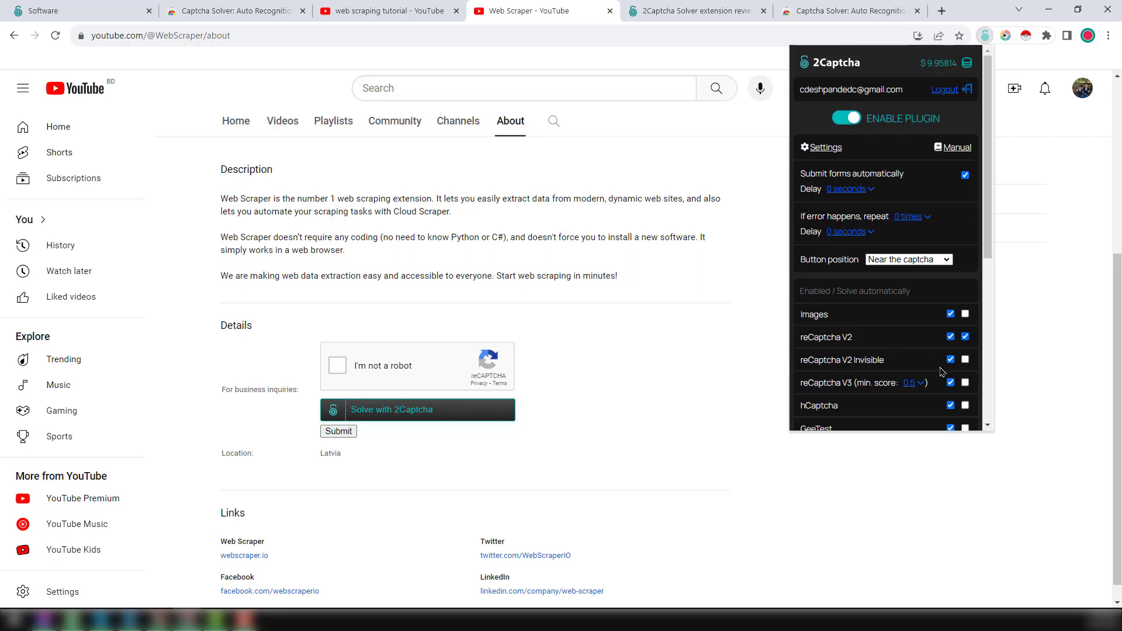
pyautogui.click(964, 360)
pyautogui.click(965, 383)
pyautogui.click(730, 273)
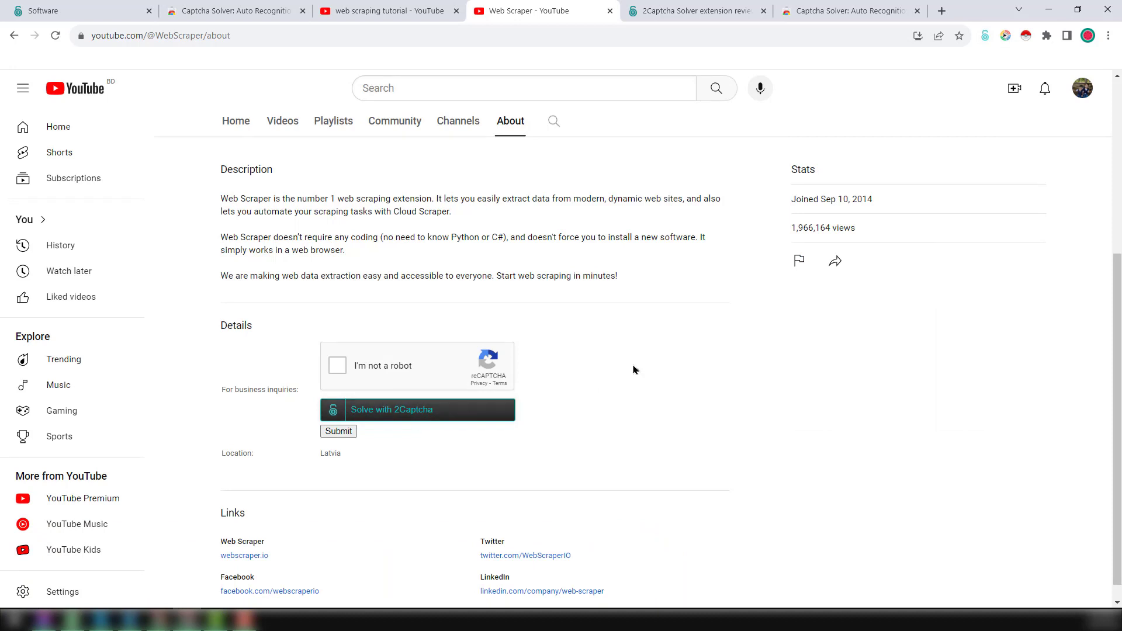
pyautogui.press('F5')
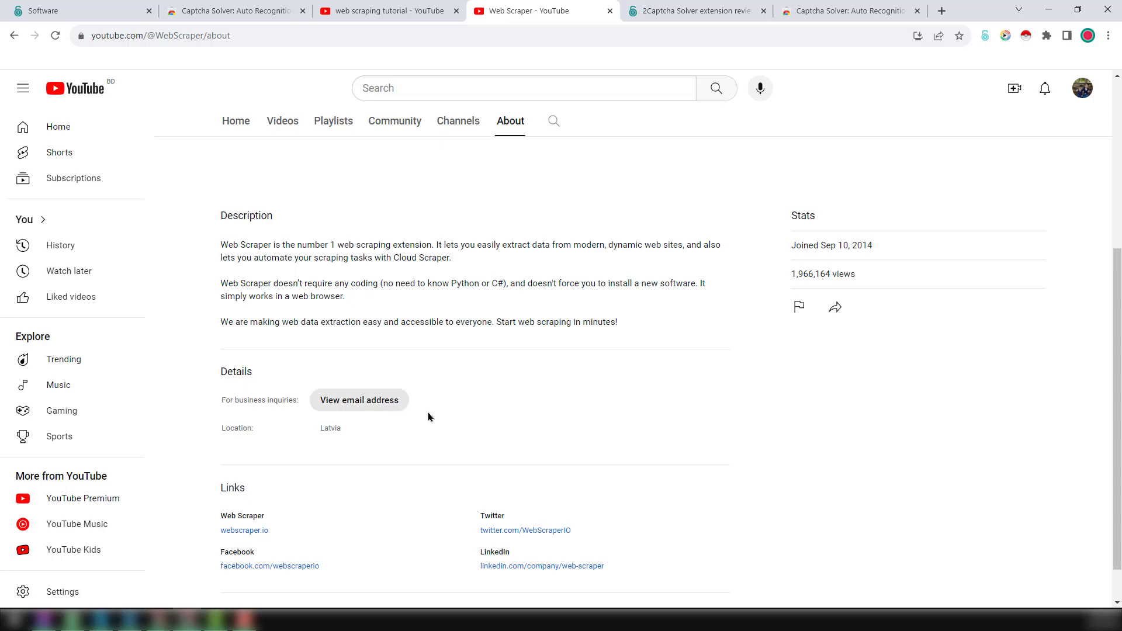
# - Request Web Scraper's business email and submit the auto-solved reCAPTCHA to reveal it
pyautogui.scroll(-1, 526, 419)
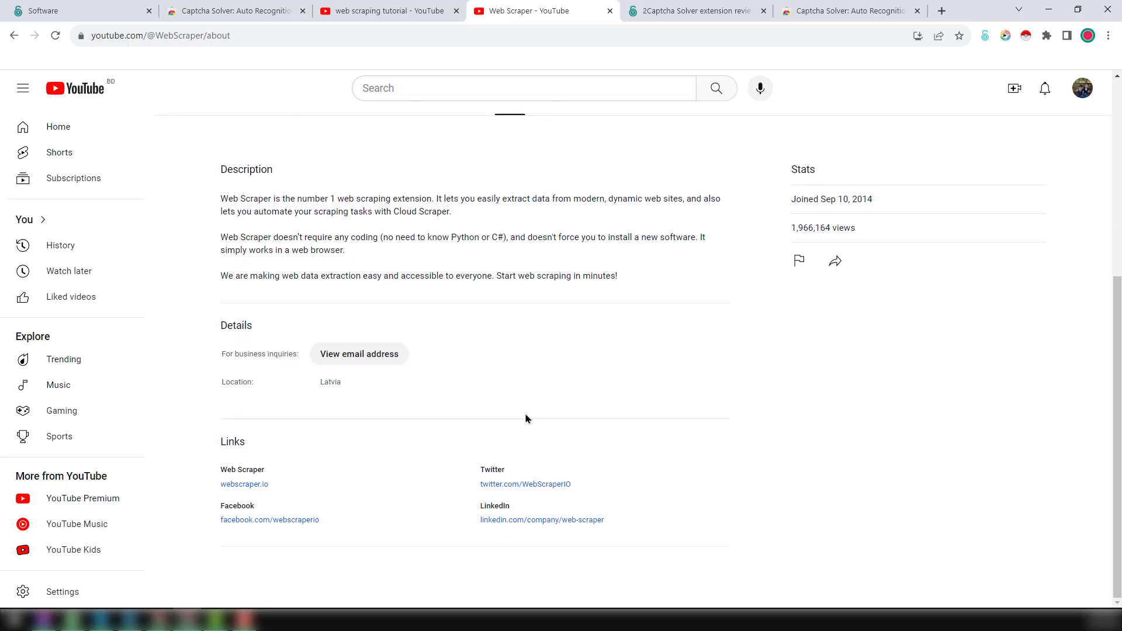
pyautogui.click(387, 358)
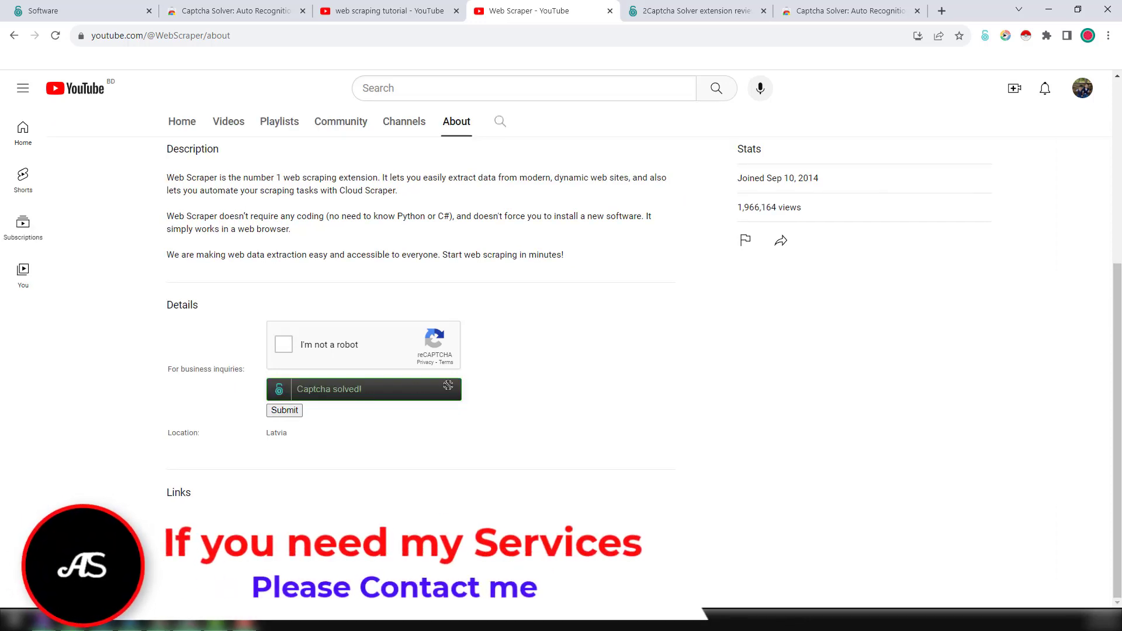
pyautogui.click(285, 410)
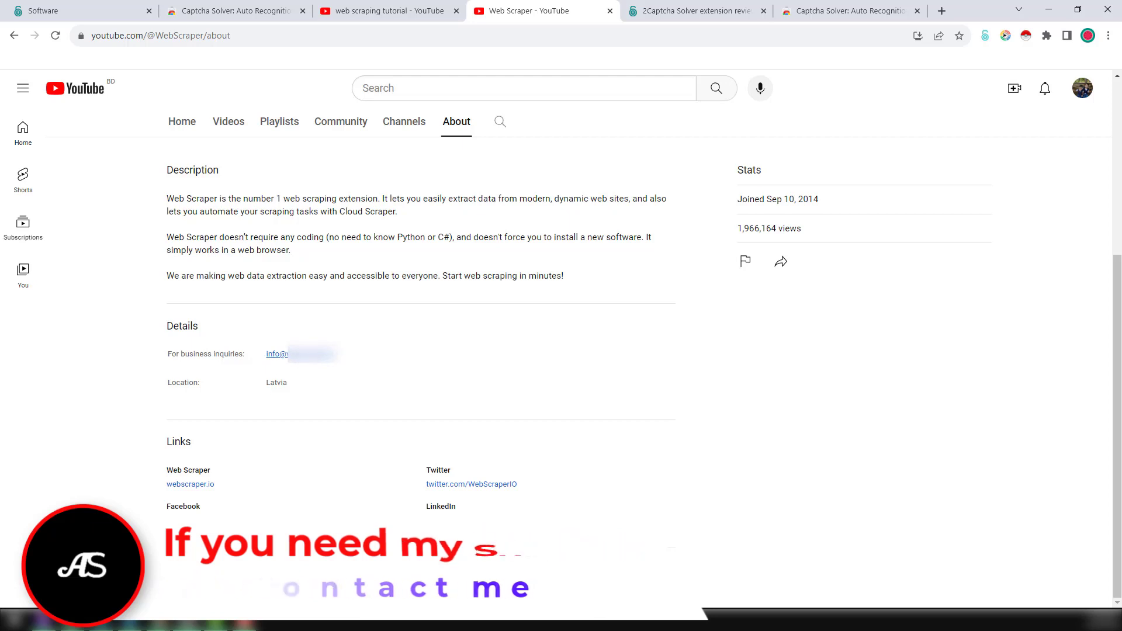
# - Copy the business email address from the context menu, then switch to the Captcha Solver store tab
pyautogui.rightClick(316, 354)
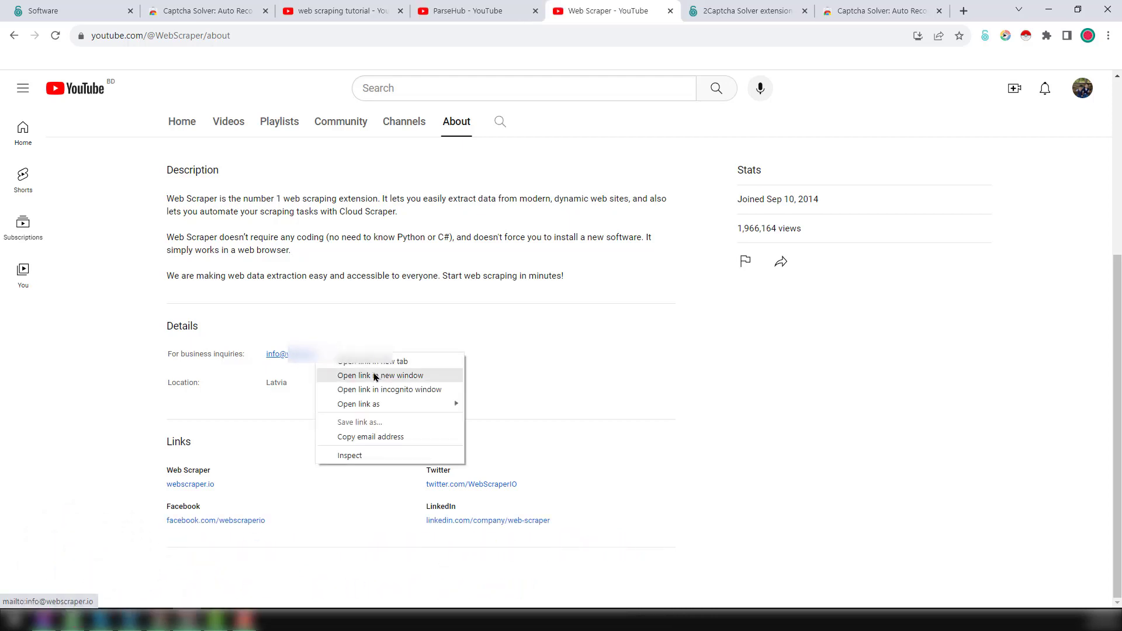
pyautogui.click(390, 437)
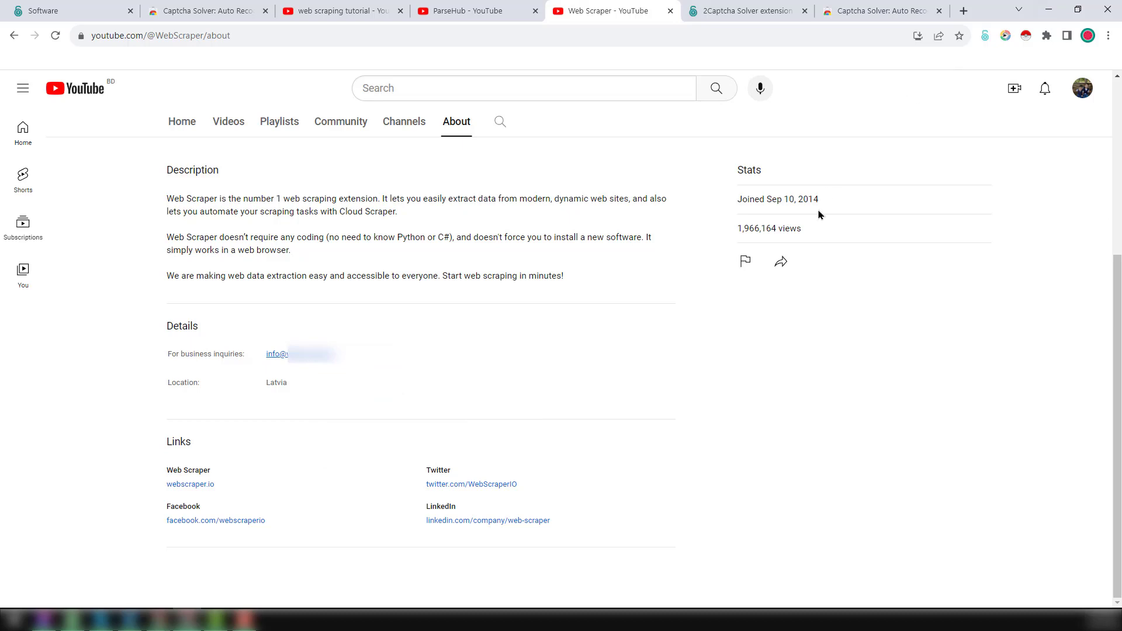
pyautogui.click(854, 12)
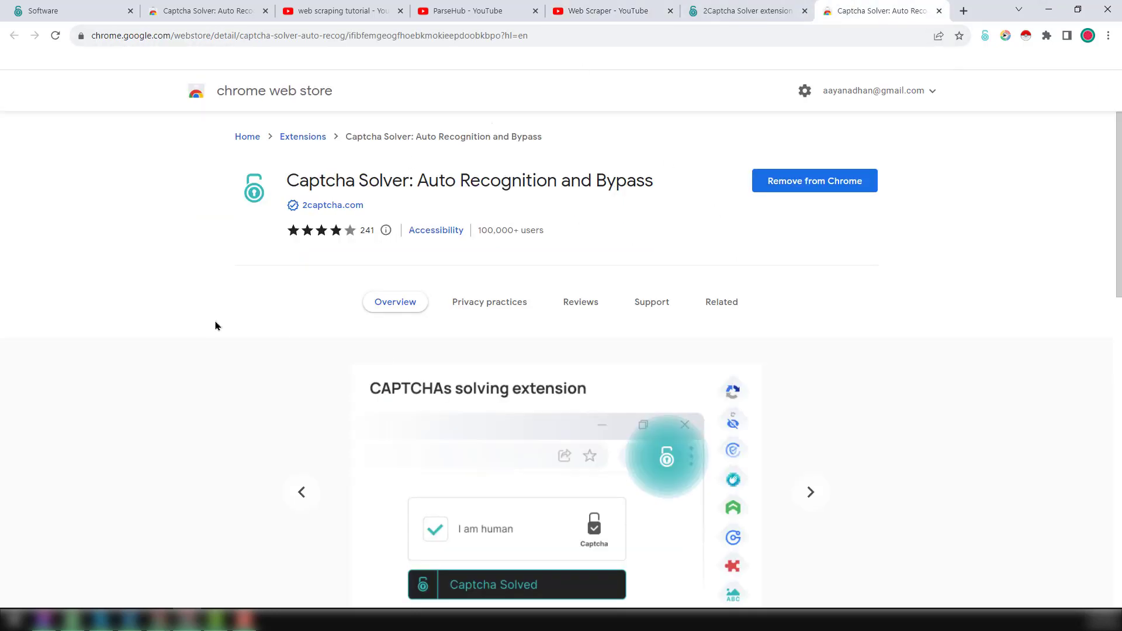